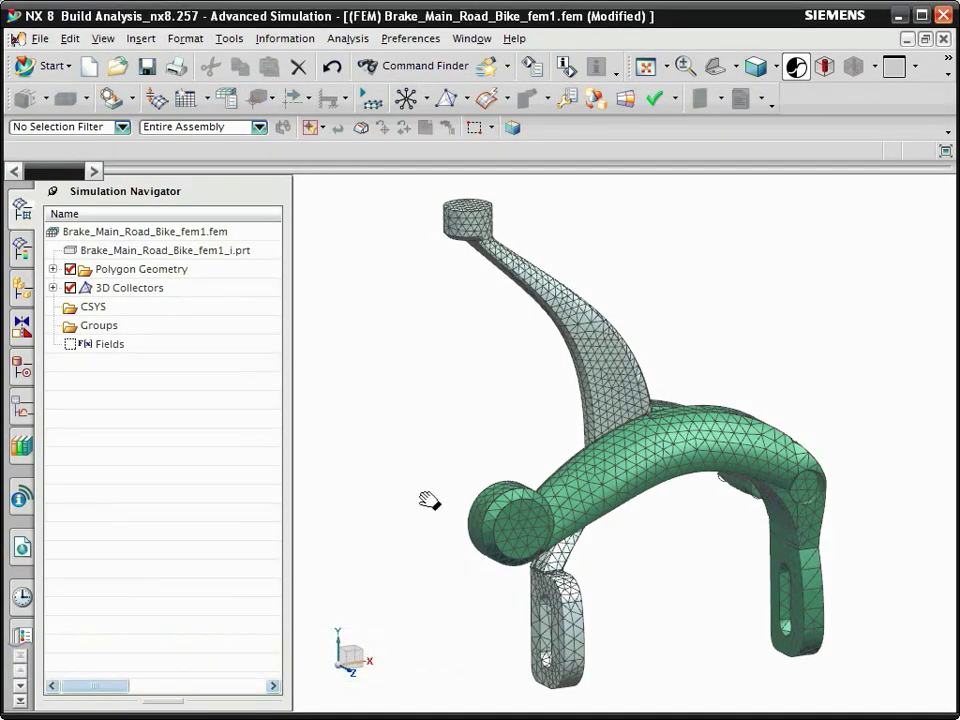
# Rotate and zoom the view until the slotted lower arm of the brake mesh fills the screen
pyautogui.moveTo(429, 501); pyautogui.dragTo(570, 349, button='middle')
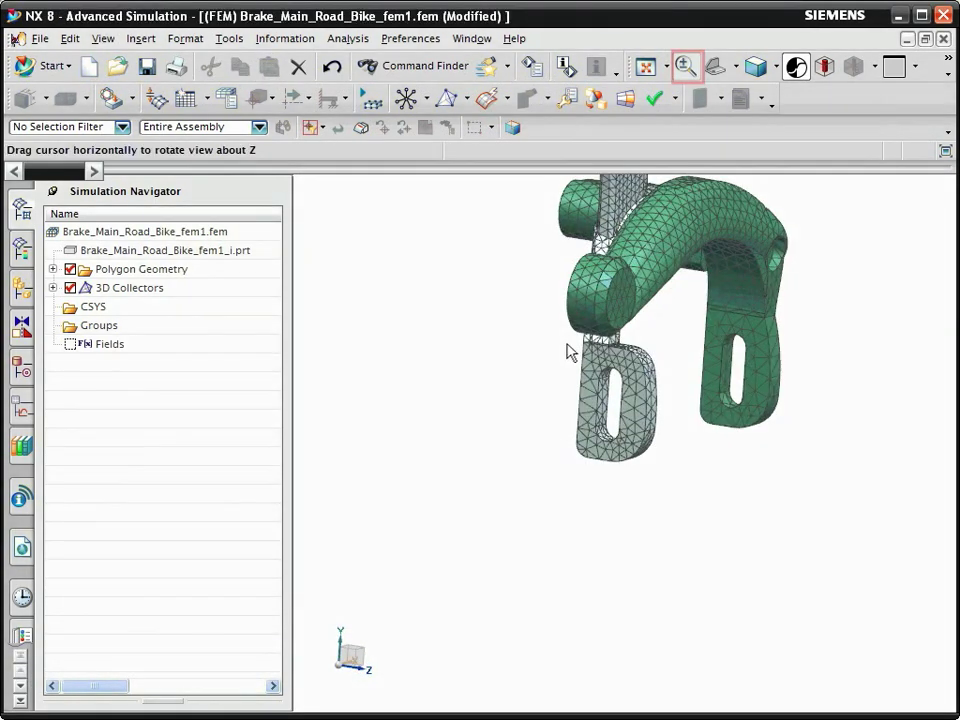
pyautogui.click(686, 66)
pyautogui.moveTo(612, 440); pyautogui.dragTo(611, 596)
pyautogui.press('Escape')
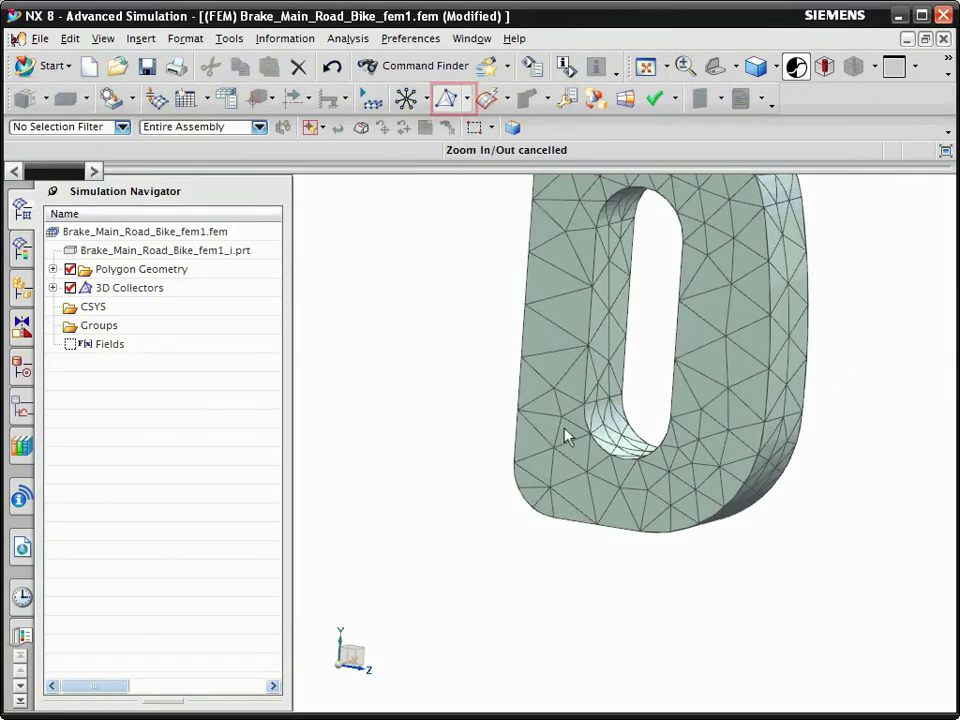
# Add a Chordal Tolerance on Edge control on the slot's curved lower edge, auto-sized to 0.067072 mm
pyautogui.click(467, 100)
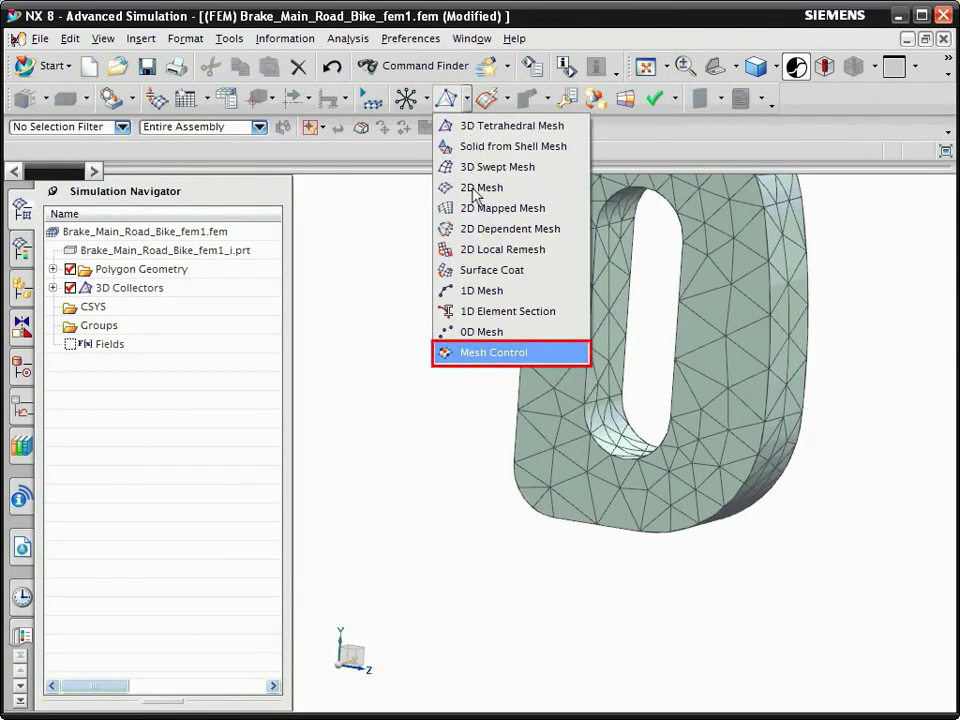
pyautogui.click(476, 355)
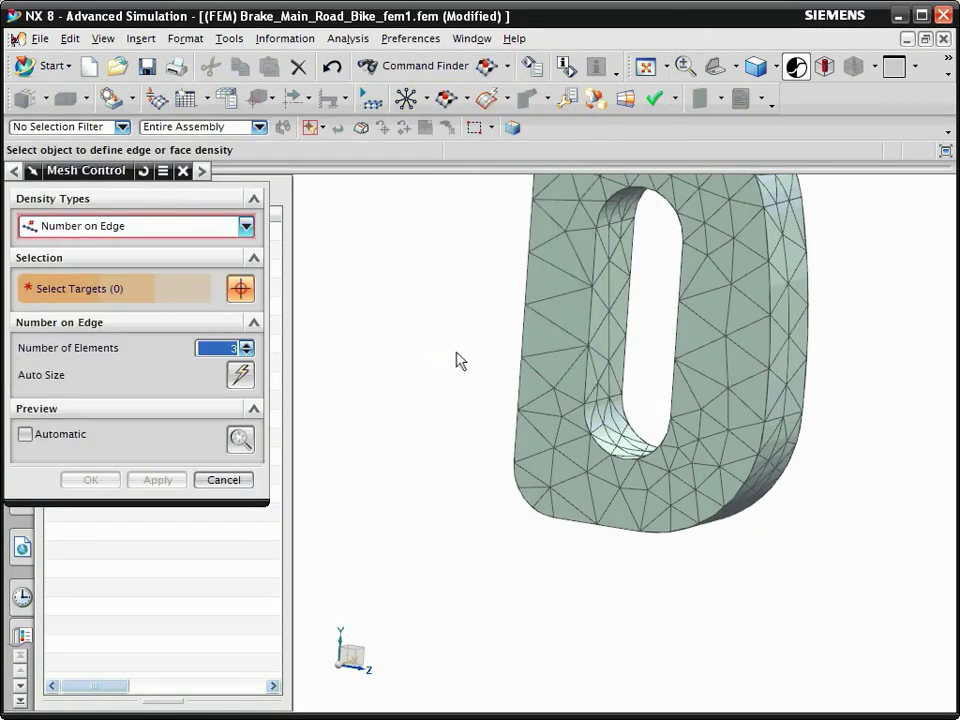
pyautogui.click(247, 230)
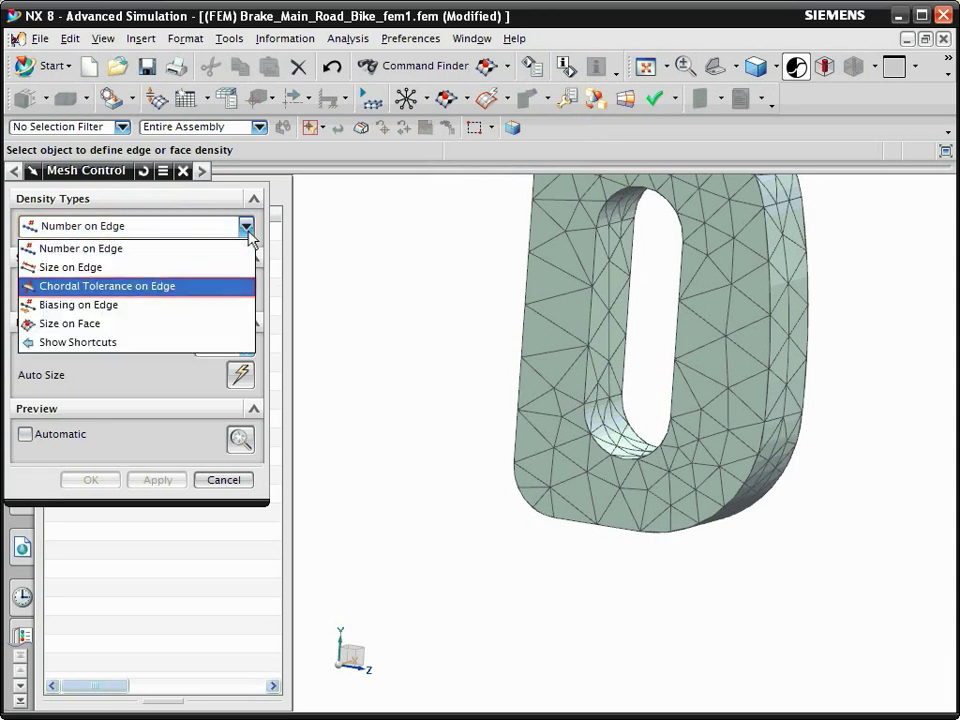
pyautogui.click(97, 290)
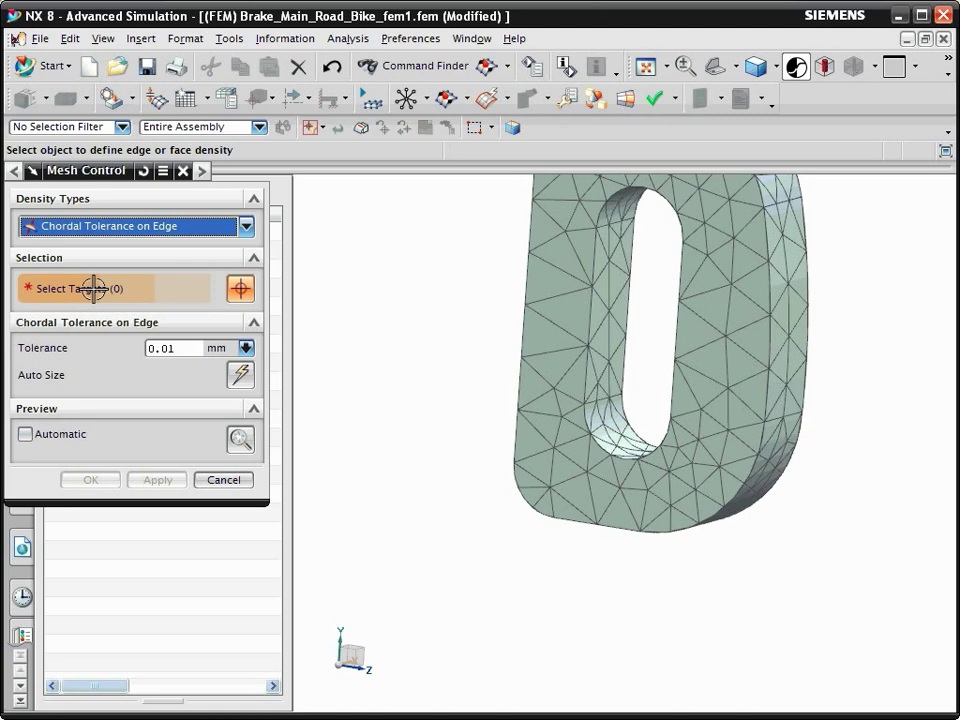
pyautogui.click(605, 457)
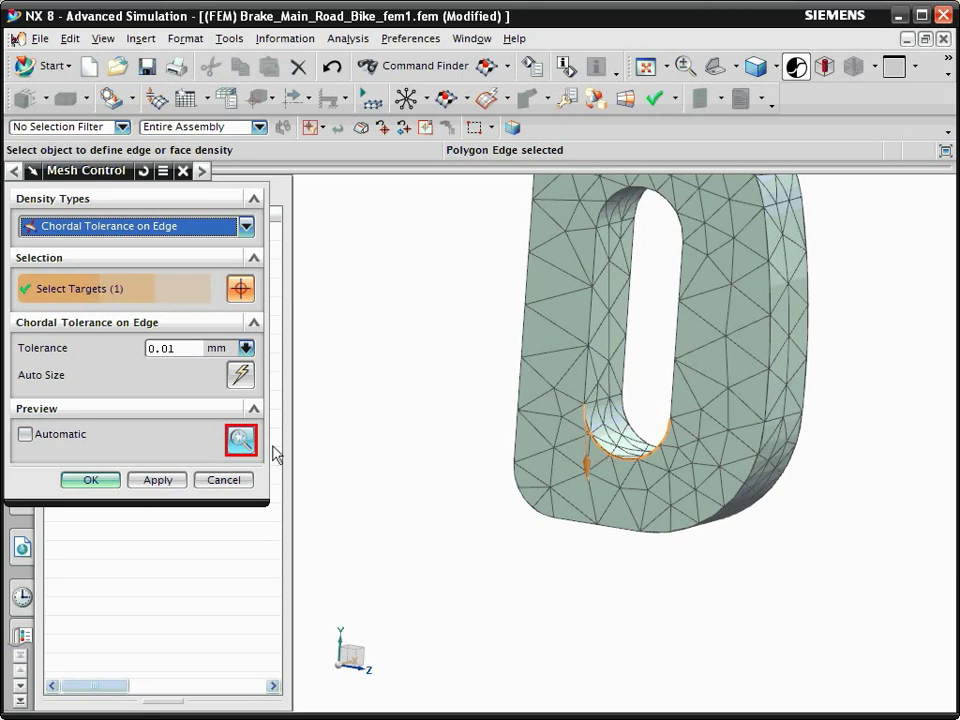
pyautogui.click(240, 441)
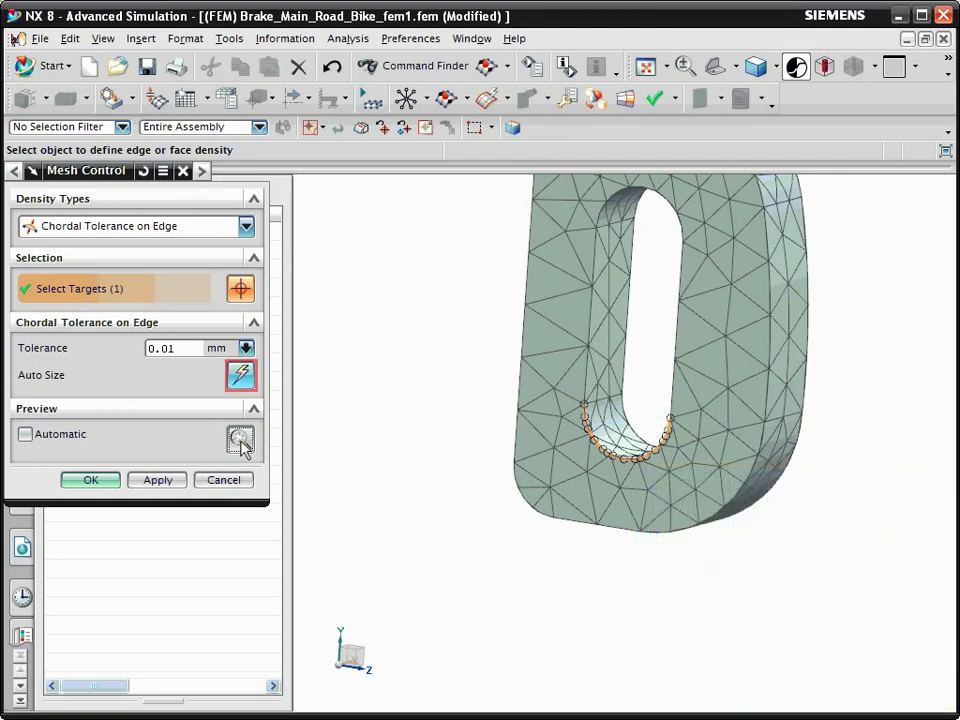
pyautogui.click(240, 375)
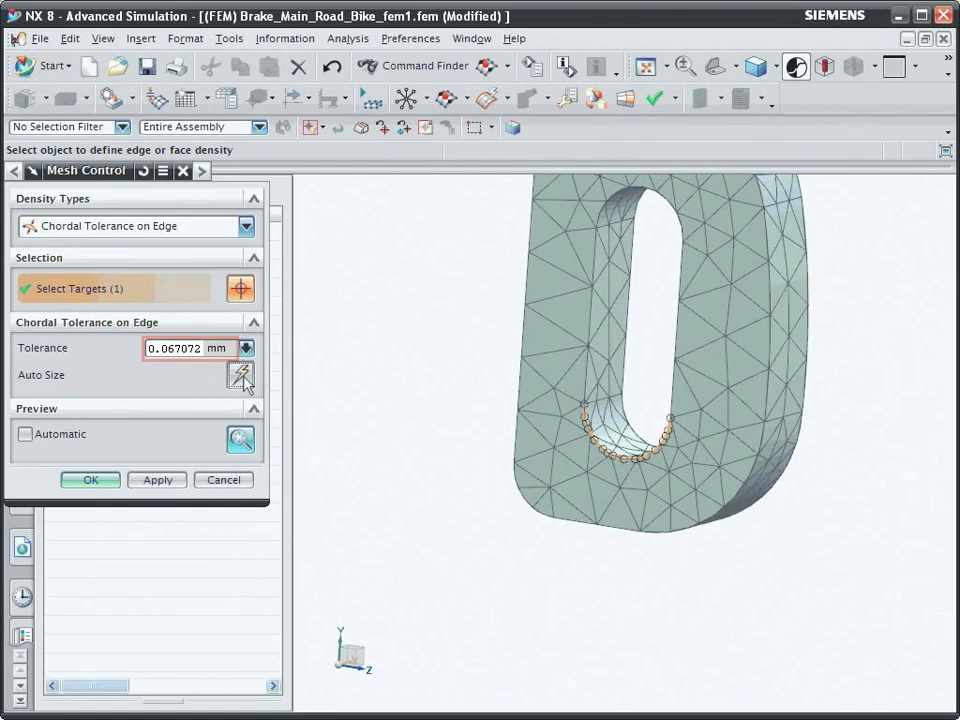
pyautogui.click(241, 440)
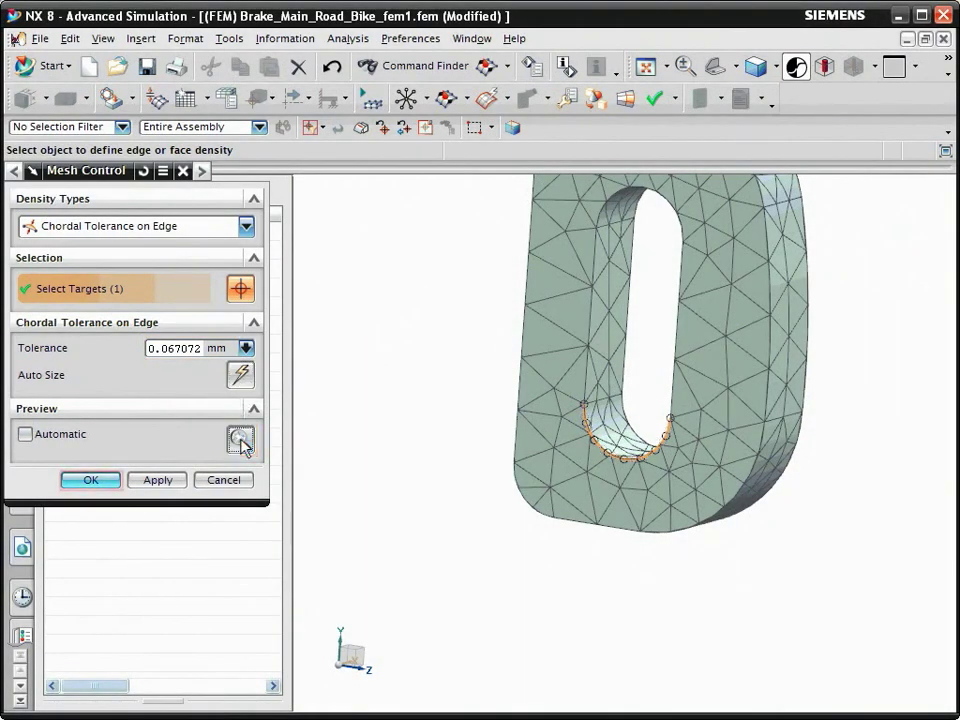
pyautogui.click(91, 481)
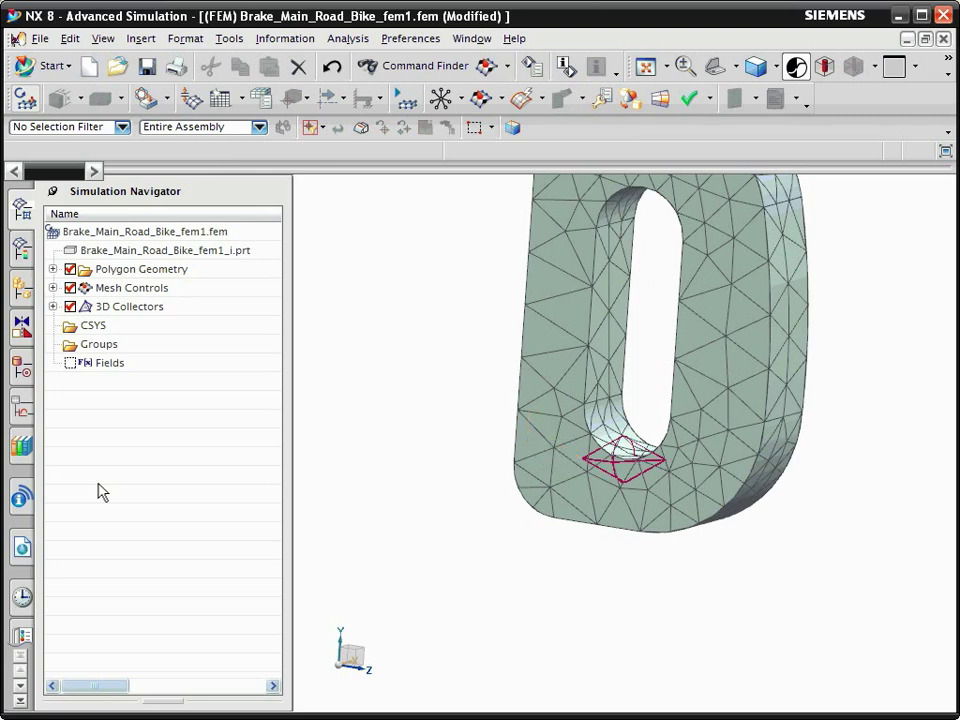
# Update the FE model to 12353 nodes and 6588 elements and fit the whole brake in view
pyautogui.click(20, 72)
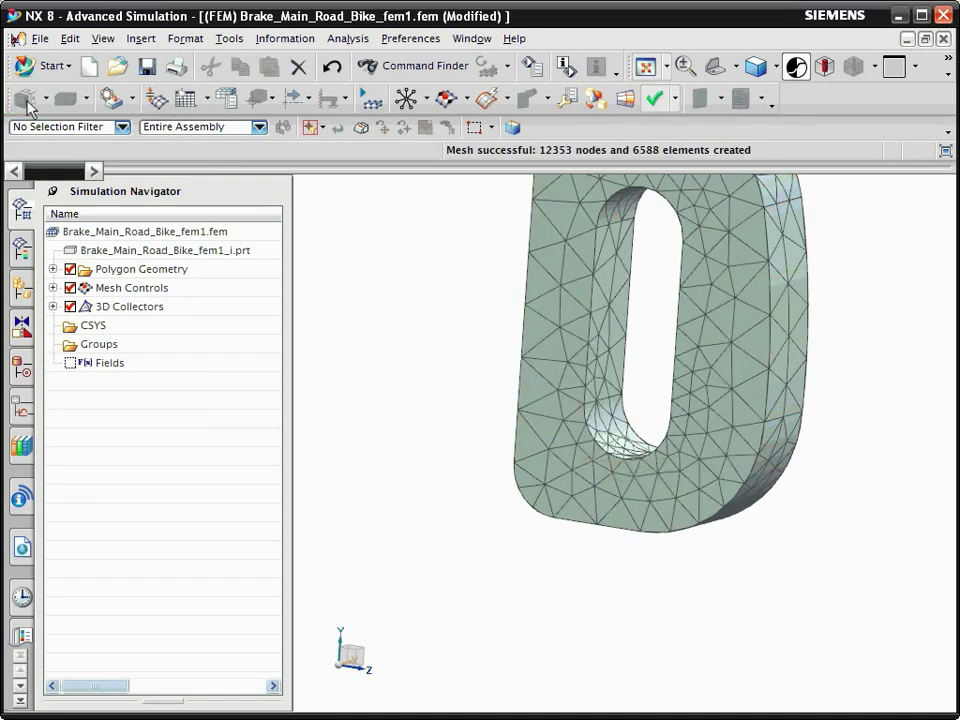
pyautogui.click(645, 66)
# Rotate, pan and zoom the view onto the green arm's bend beside the round boss
pyautogui.moveTo(806, 491); pyautogui.dragTo(825, 465)
pyautogui.keyDown('shift'); pyautogui.moveTo(825, 465); pyautogui.dragTo(695, 395, button='middle'); pyautogui.keyUp('shift')
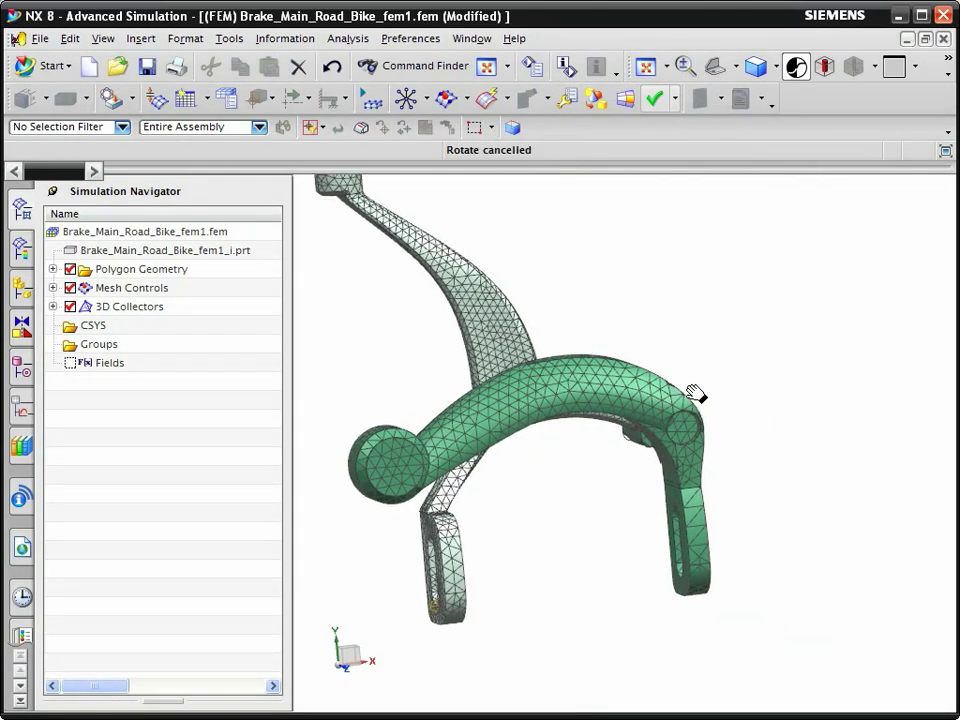
pyautogui.click(685, 66)
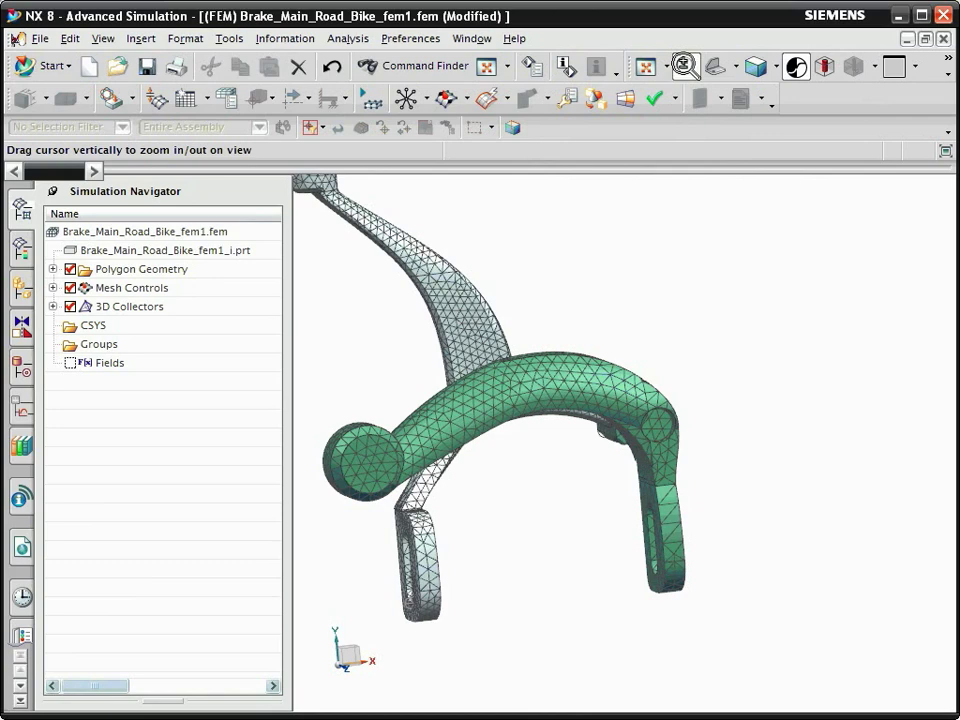
pyautogui.moveTo(681, 430)
pyautogui.mouseDown()
pyautogui.moveTo(687, 597)
pyautogui.moveTo(675, 431)
pyautogui.mouseUp()
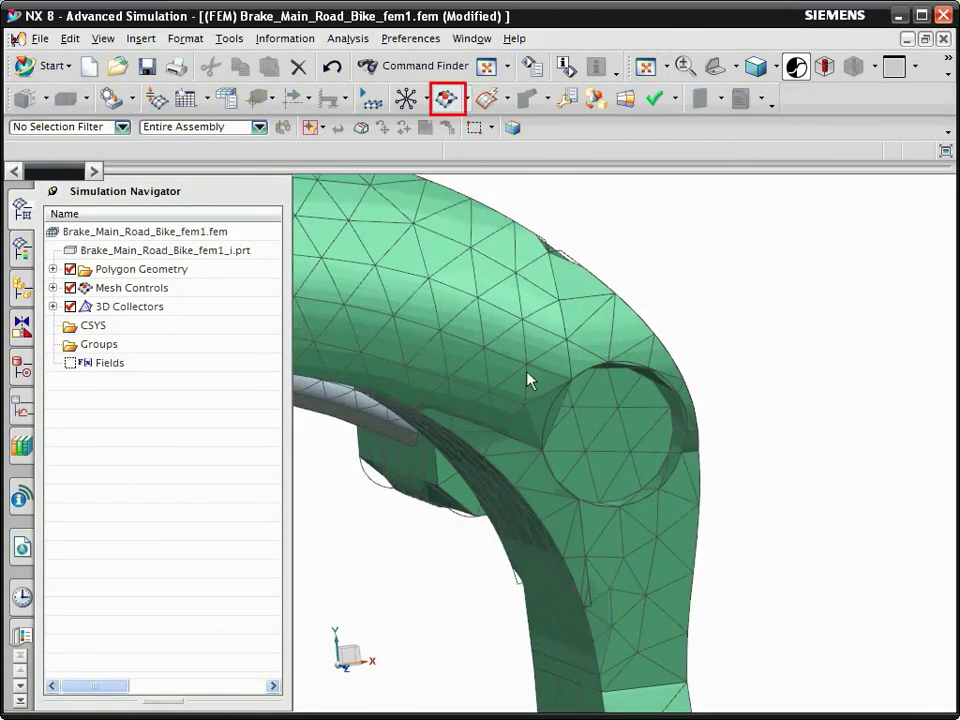
# Create a 12-element Number on Edge control on the outer edge of the arm's bend
pyautogui.click(446, 98)
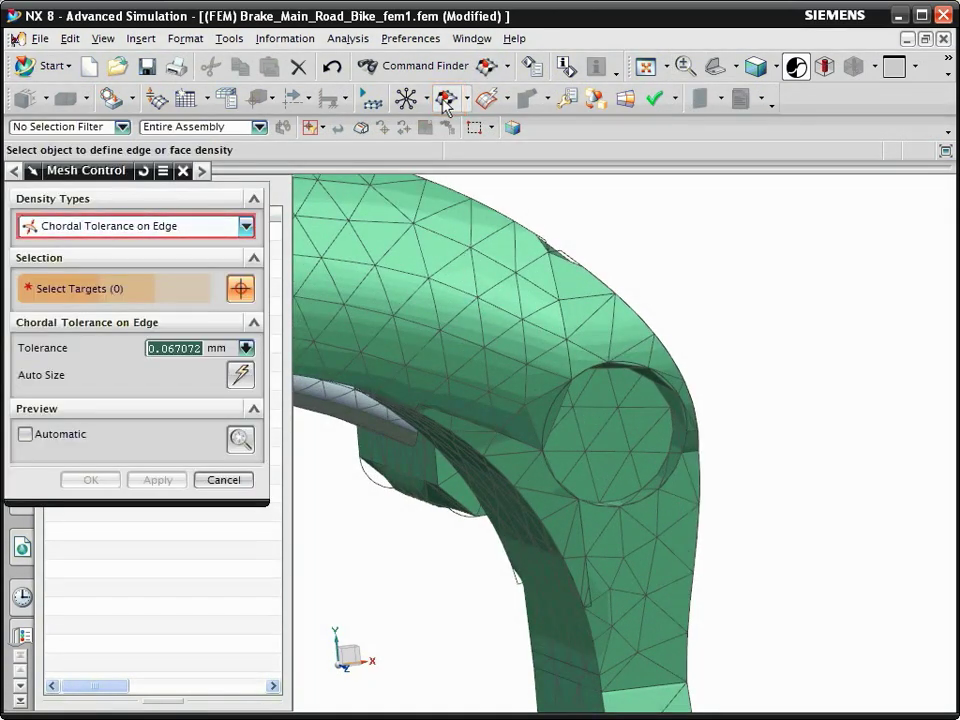
pyautogui.click(246, 229)
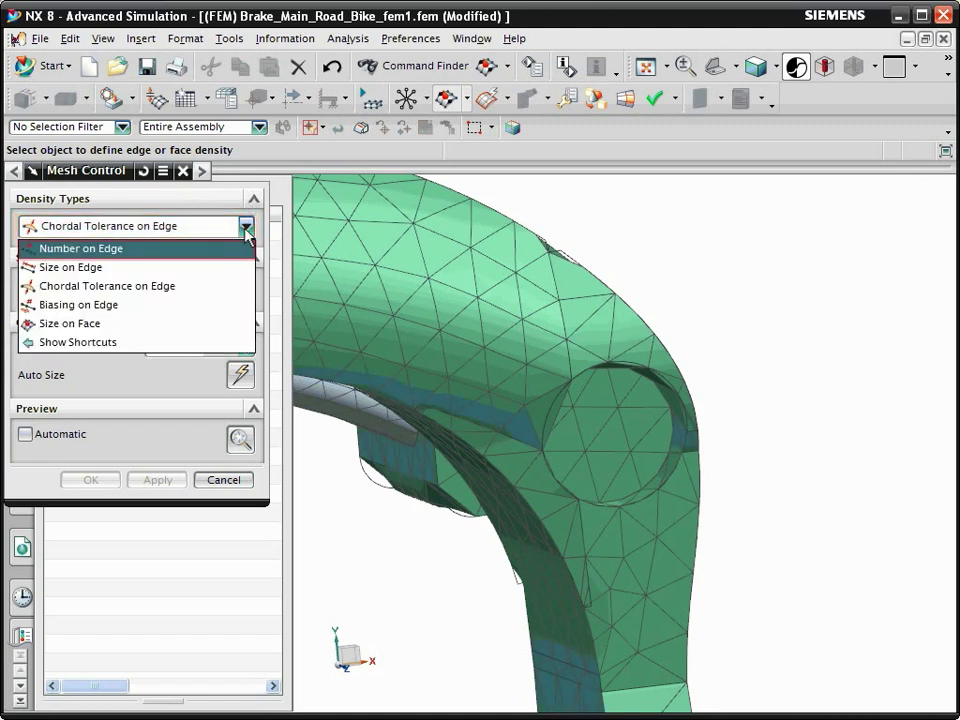
pyautogui.click(78, 247)
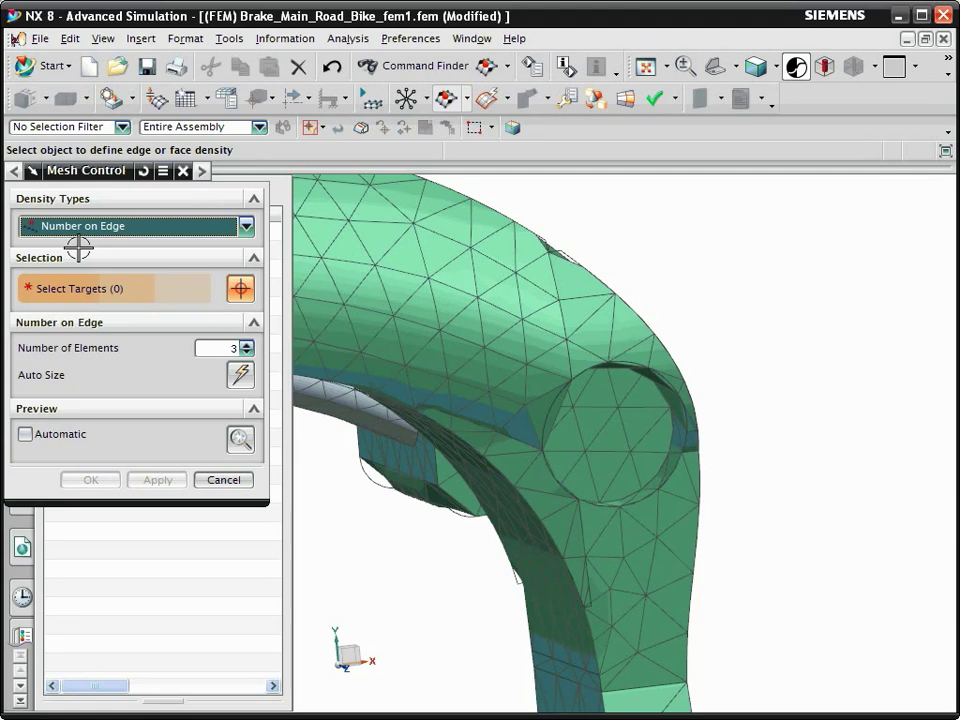
pyautogui.click(664, 343)
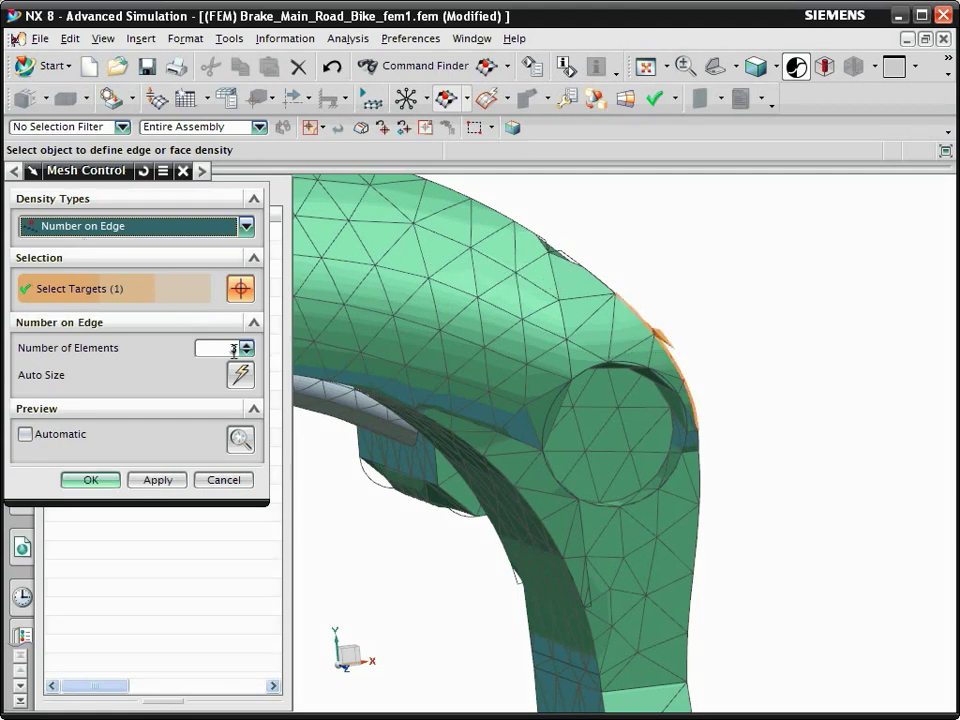
pyautogui.doubleClick(233, 348)
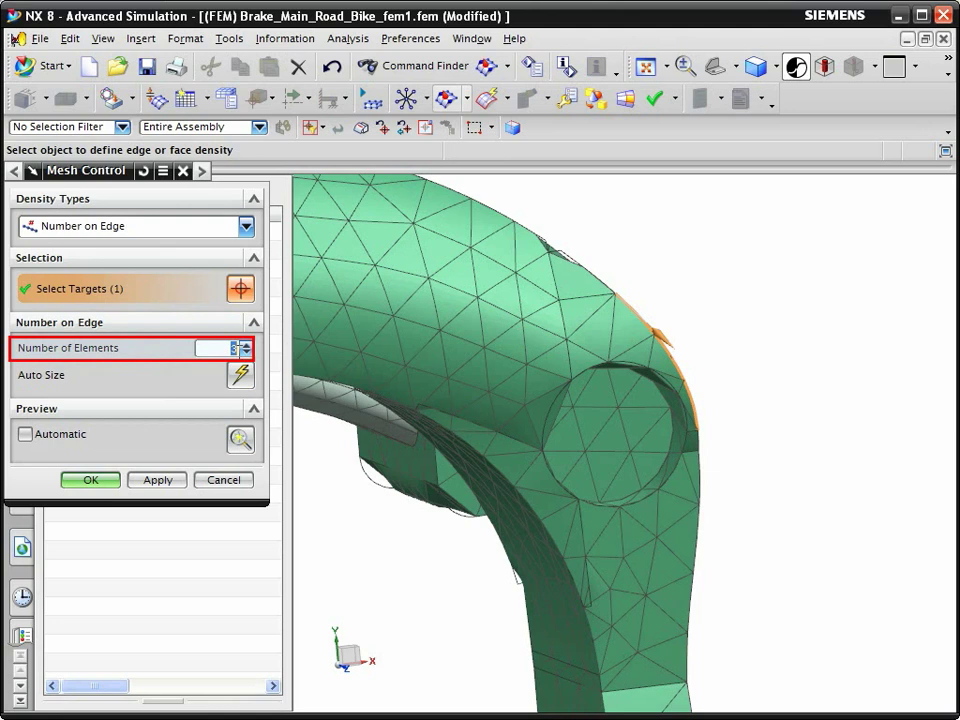
pyautogui.write('12')
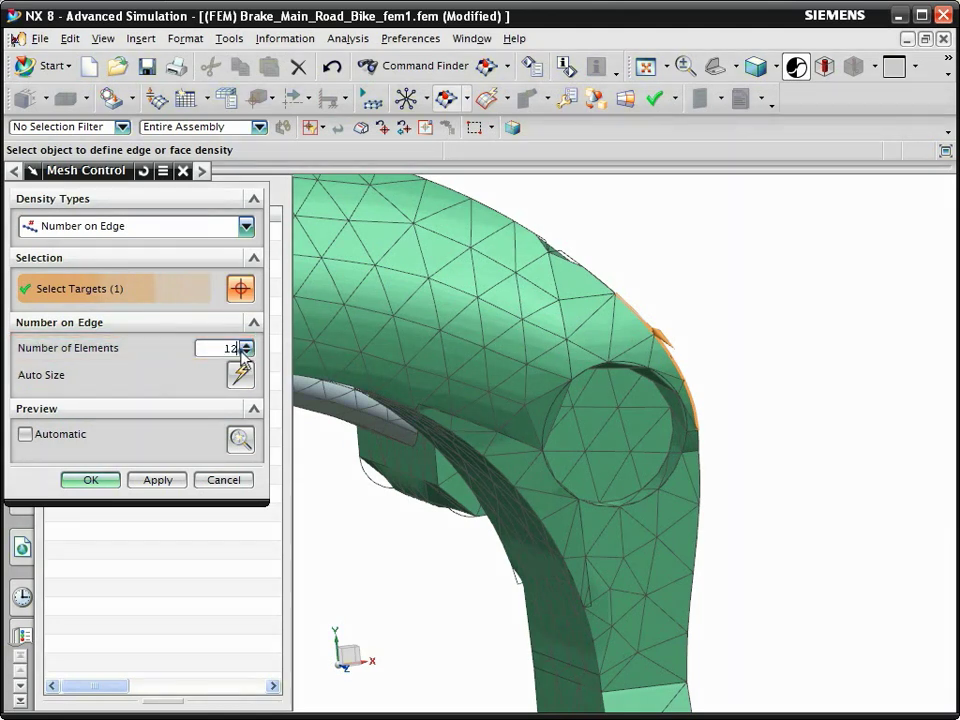
pyautogui.click(157, 481)
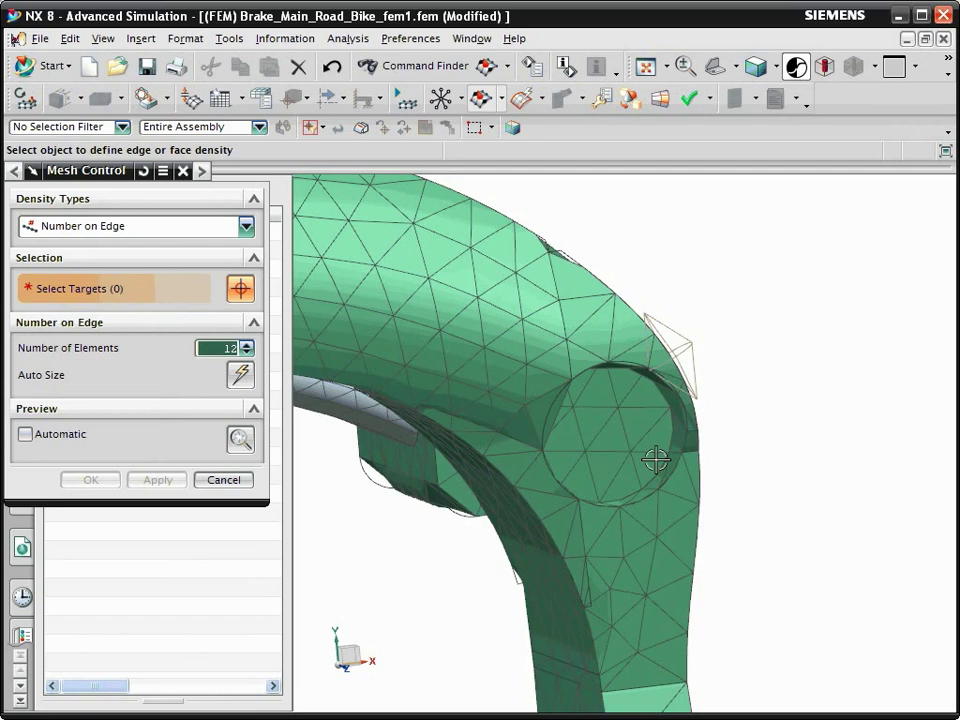
# Add Number on Edge controls of 4 and 10 elements on two edges beside the round boss
pyautogui.click(697, 441)
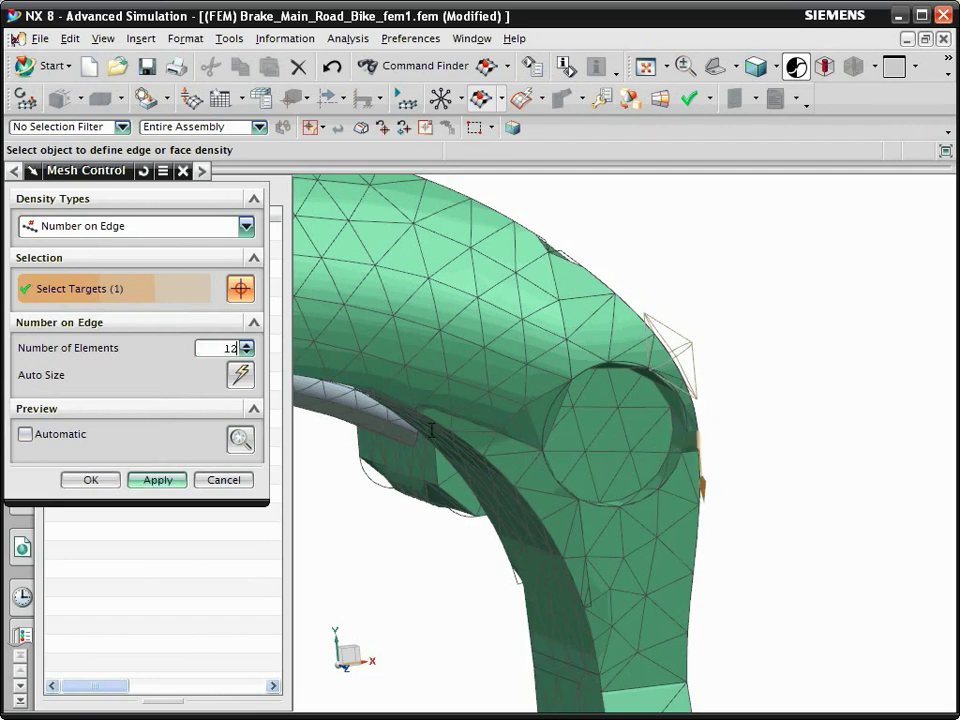
pyautogui.doubleClick(222, 348)
pyautogui.write('4')
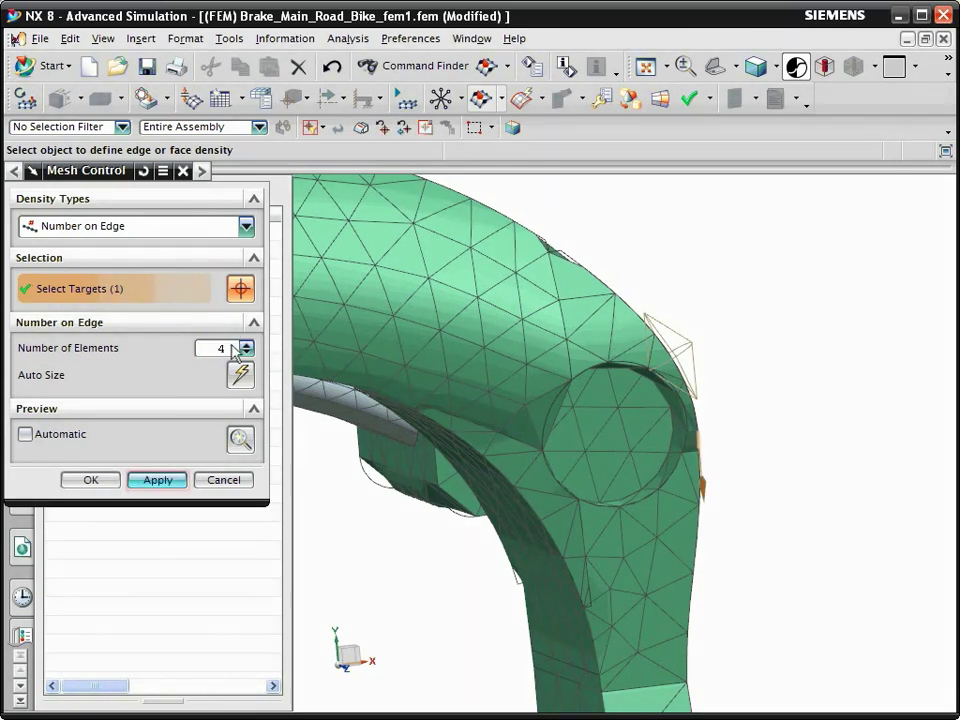
pyautogui.click(156, 482)
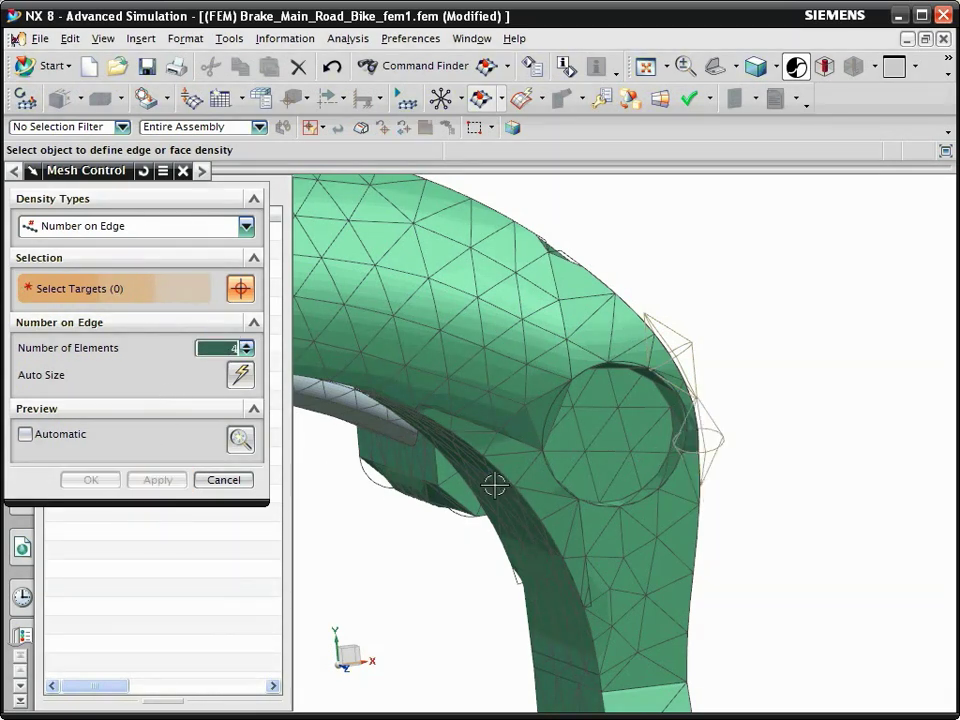
pyautogui.click(698, 508)
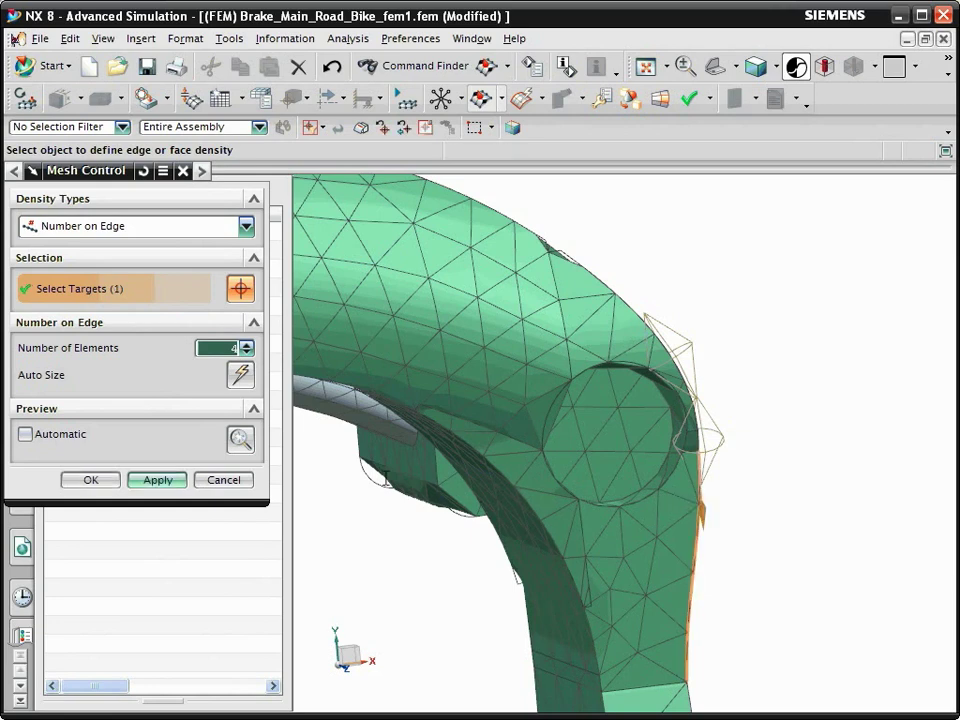
pyautogui.write('10')
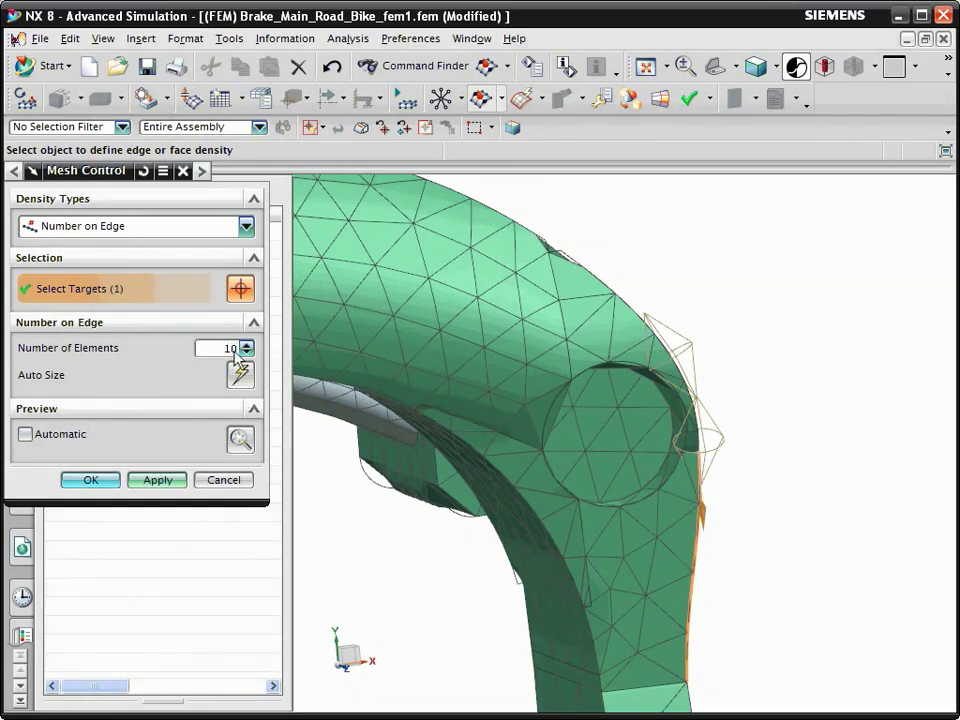
pyautogui.click(90, 481)
# Regenerate the mesh to 9443 nodes and 5001 elements, then close in on the long upper arm
pyautogui.click(24, 97)
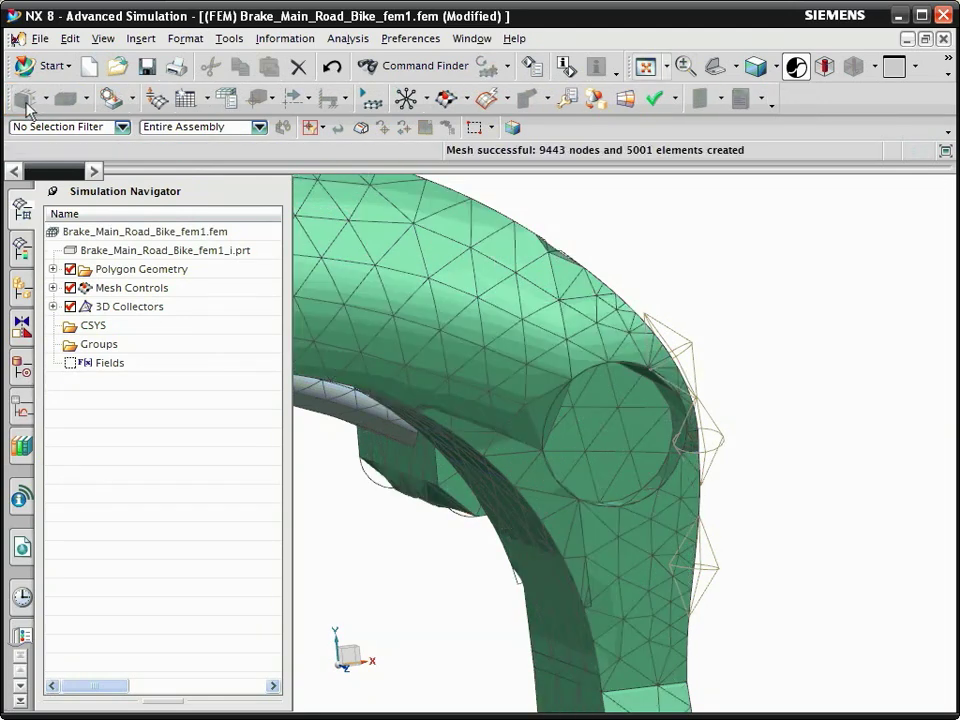
pyautogui.click(645, 66)
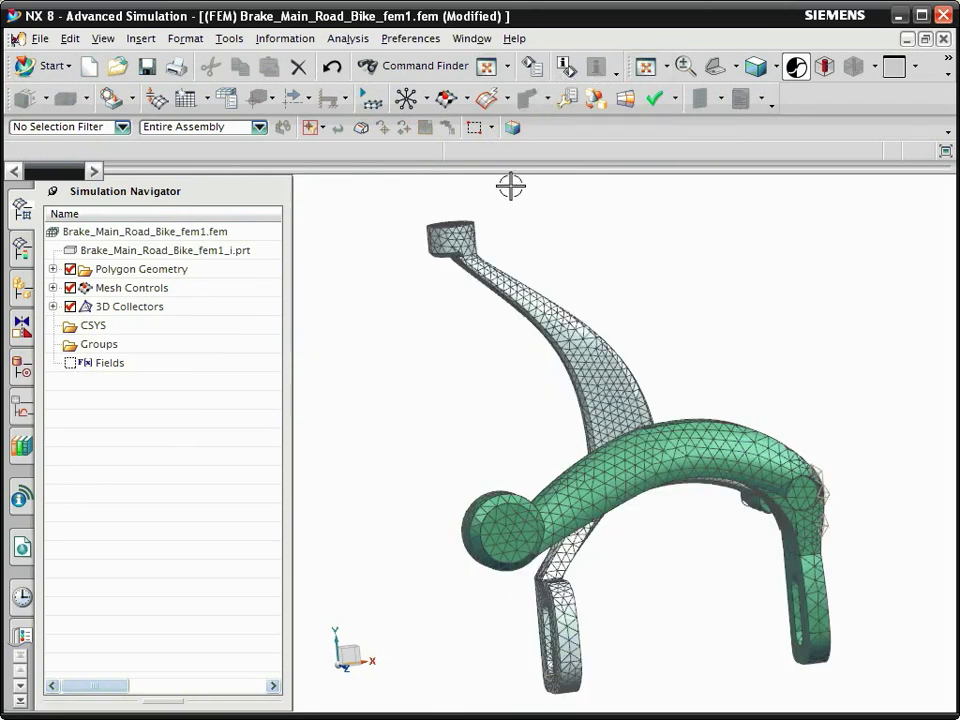
pyautogui.moveTo(510, 186); pyautogui.dragTo(533, 203, button='middle')
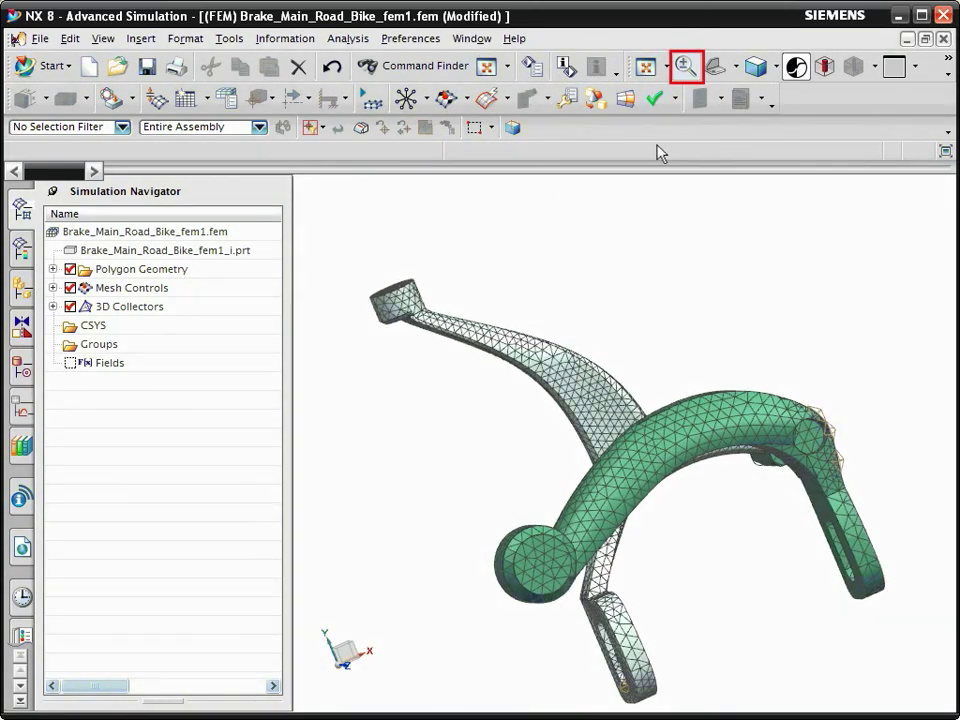
pyautogui.click(685, 66)
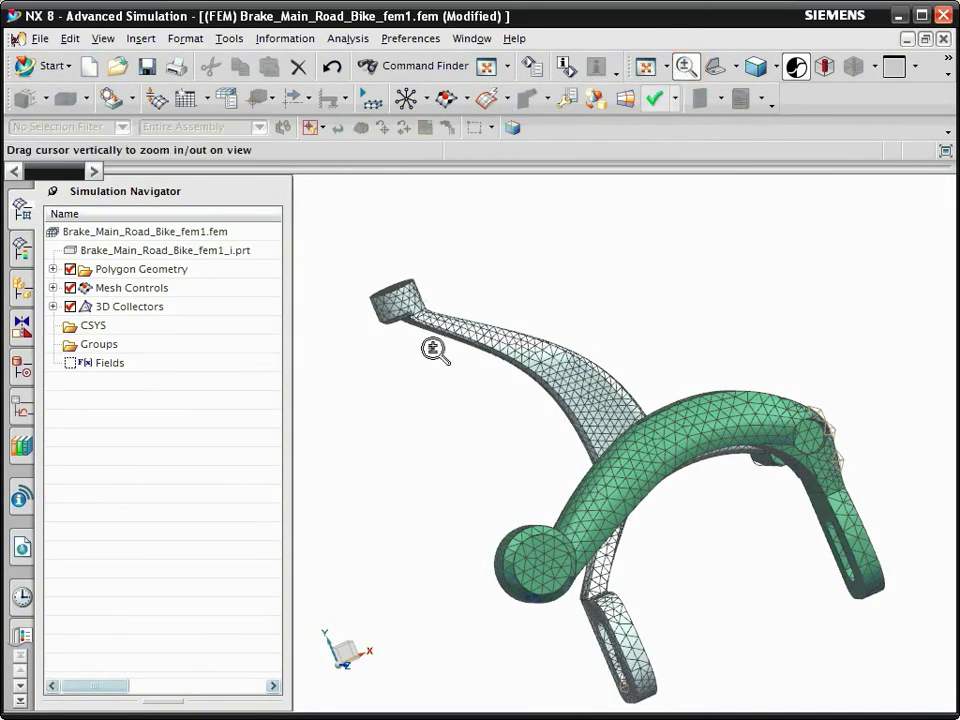
pyautogui.moveTo(435, 349); pyautogui.dragTo(587, 454)
# Define a Biasing on Edge control on the upper arm's long lower edge: End of Edge origin, 20 elements
pyautogui.click(446, 98)
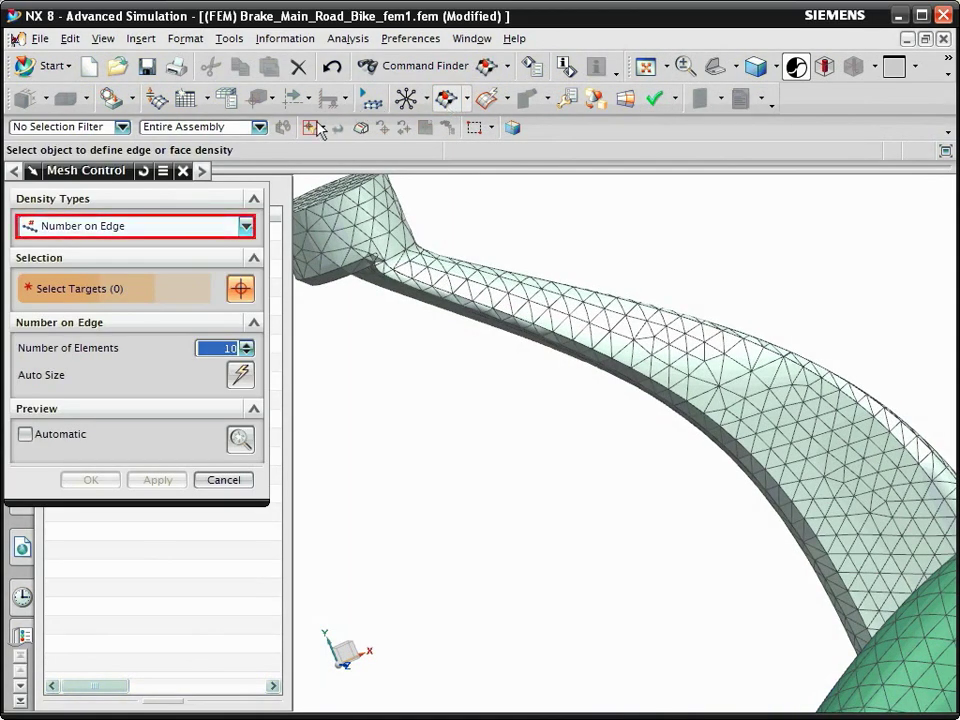
pyautogui.click(246, 227)
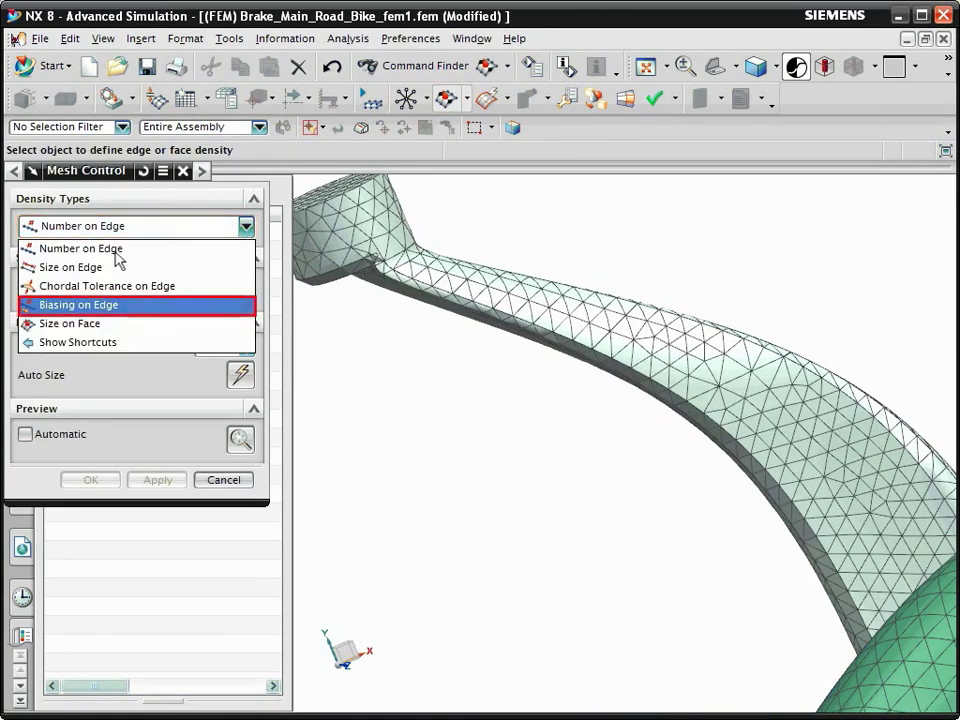
pyautogui.click(74, 304)
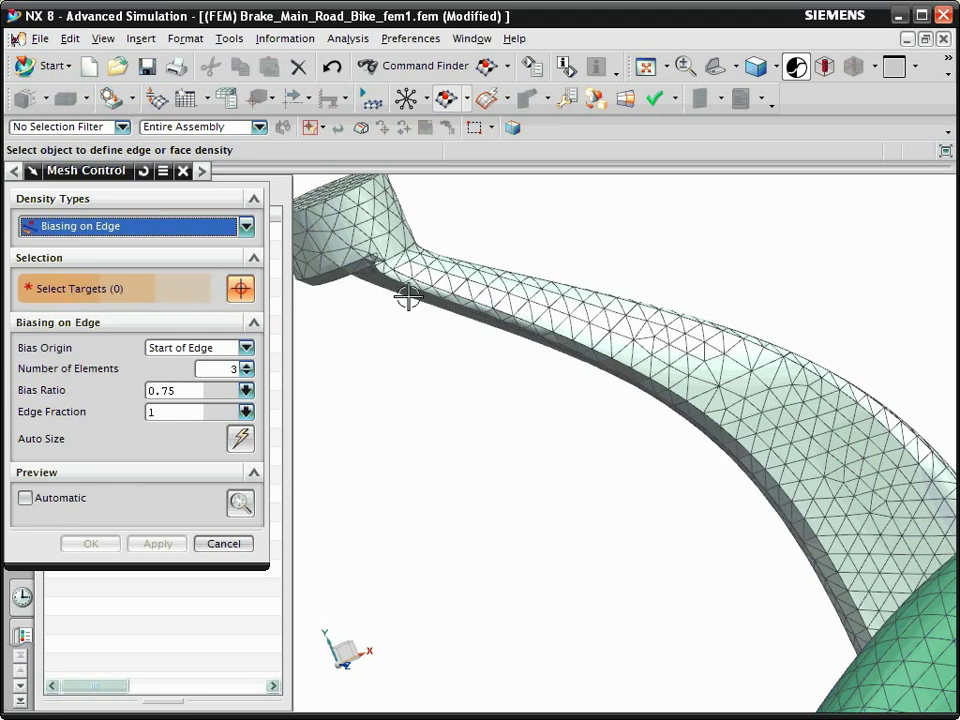
pyautogui.click(444, 294)
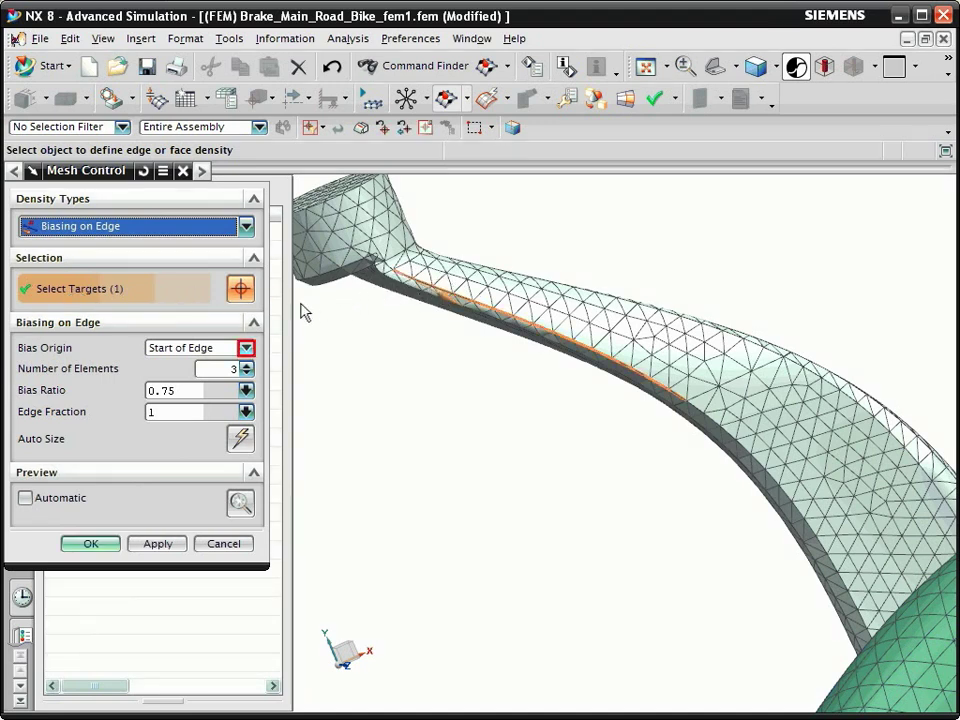
pyautogui.click(246, 347)
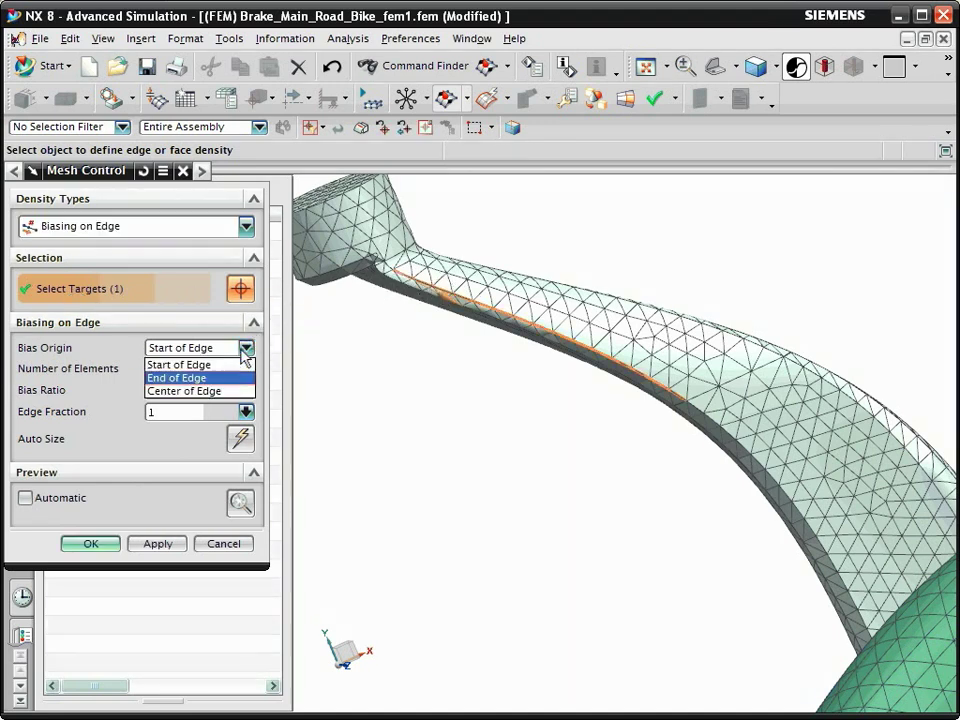
pyautogui.click(158, 377)
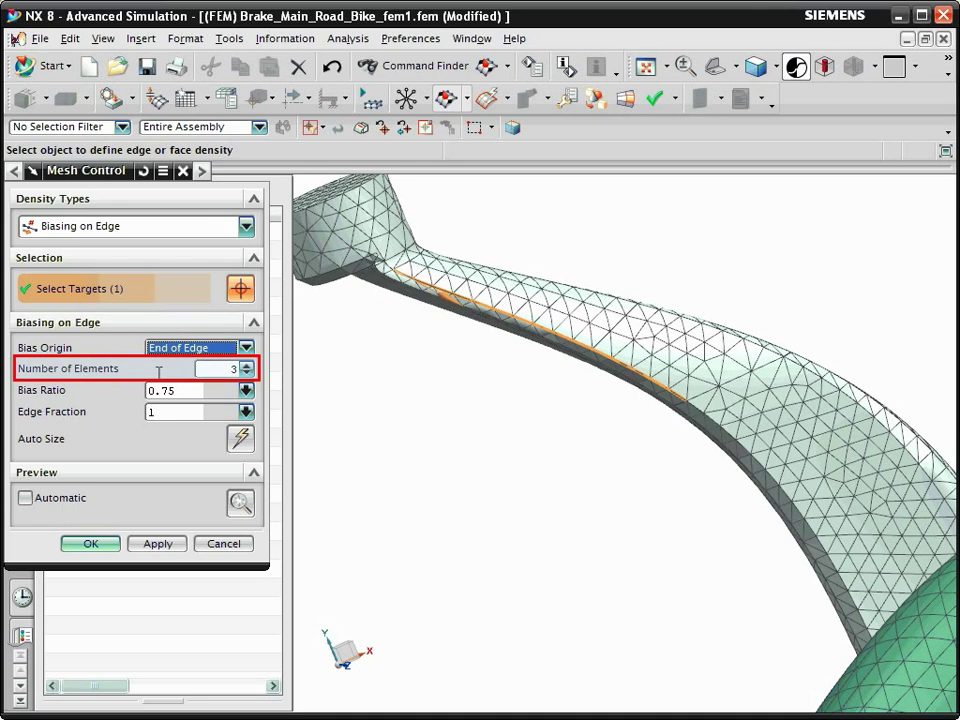
pyautogui.doubleClick(231, 369)
pyautogui.write('20')
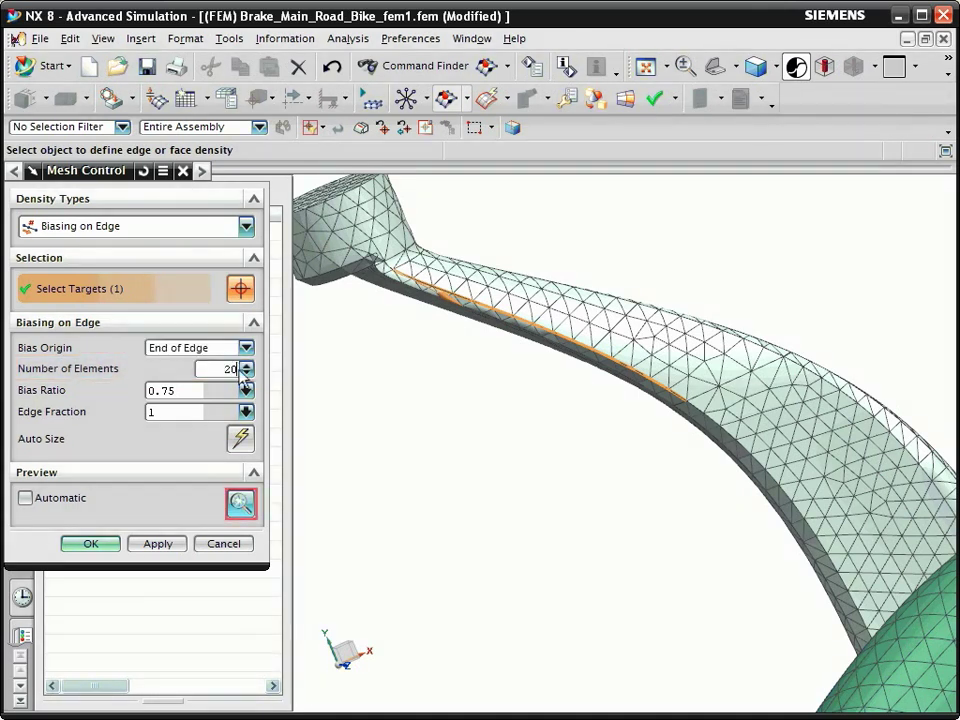
# Preview the biased node spacing, then try bias ratio 0.5 and edge fraction 0.5
pyautogui.click(241, 503)
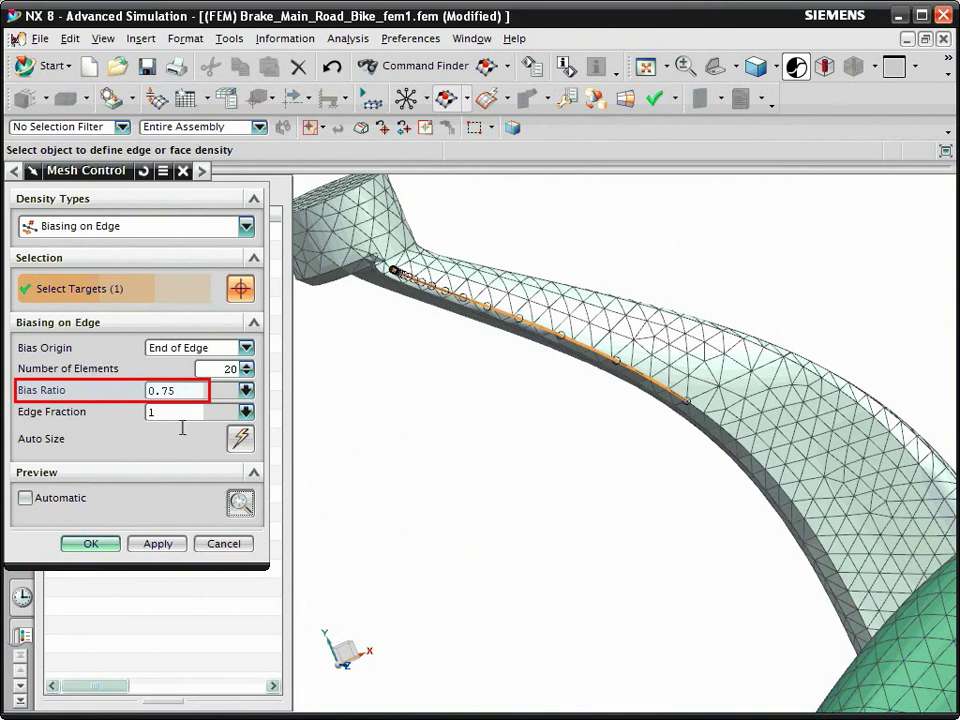
pyautogui.click(182, 390)
pyautogui.press('BackSpace')
pyautogui.press('BackSpace')
pyautogui.press('BackSpace')
pyautogui.write('.5')
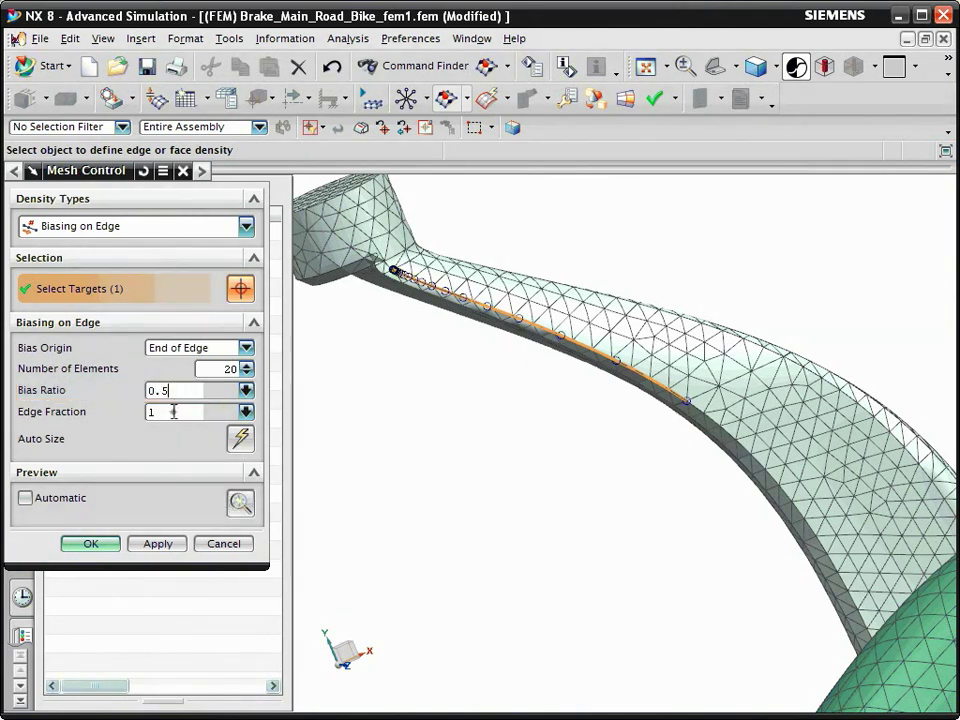
pyautogui.doubleClick(151, 411)
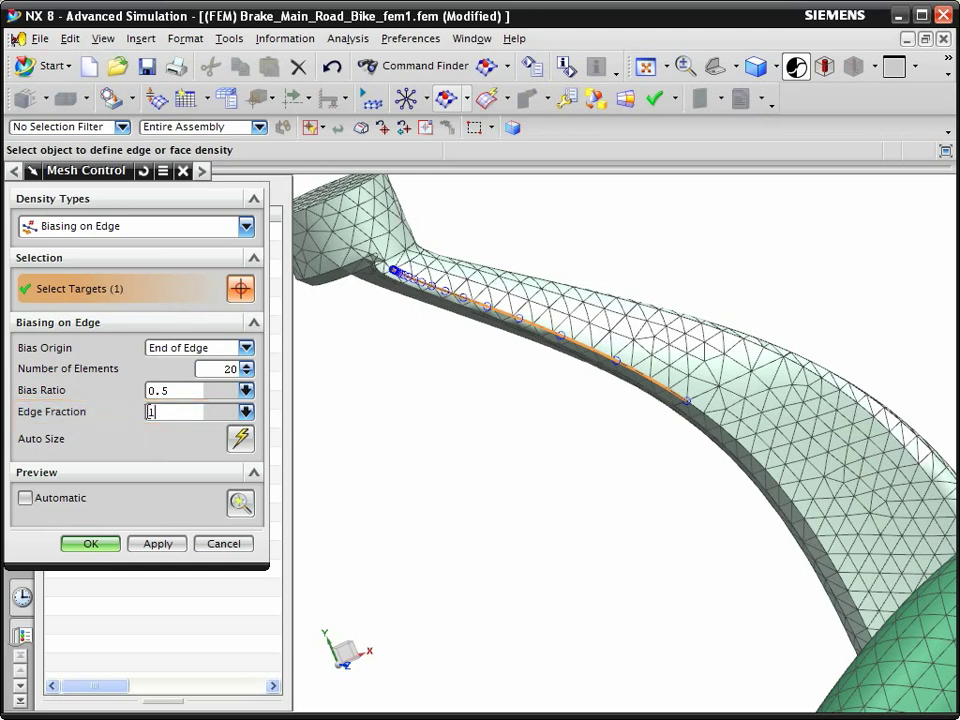
pyautogui.write('0.5')
pyautogui.click(240, 500)
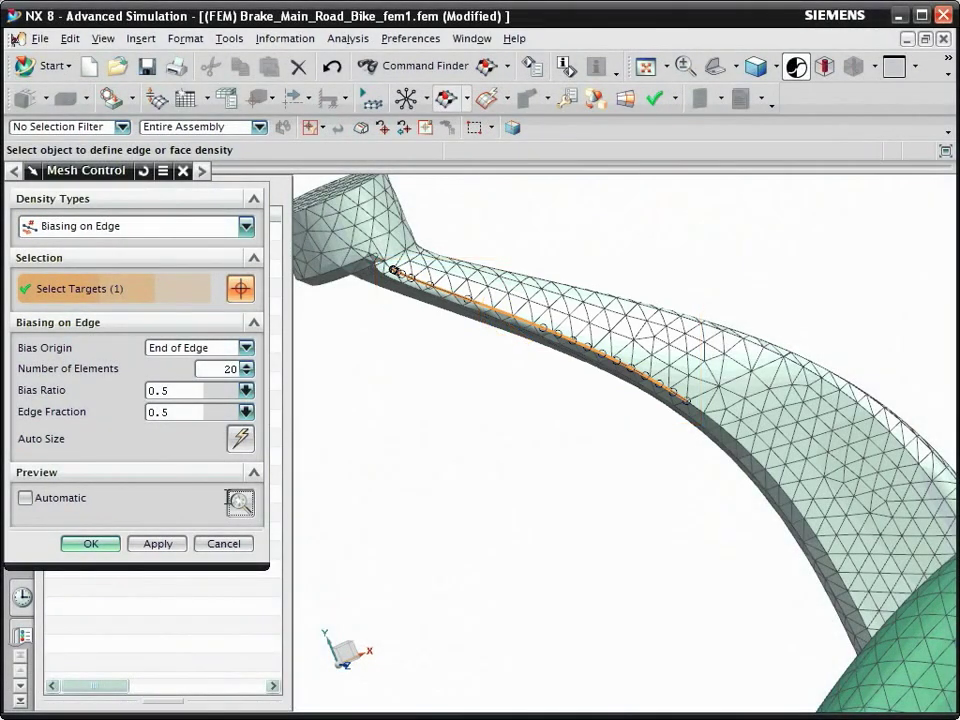
# Tighten the bias ratio and edge fraction to 0.1 each and preview the spacing again
pyautogui.click(172, 391)
pyautogui.press('BackSpace')
pyautogui.write('1')
pyautogui.click(180, 412)
pyautogui.press('BackSpace')
pyautogui.write('1')
pyautogui.click(240, 503)
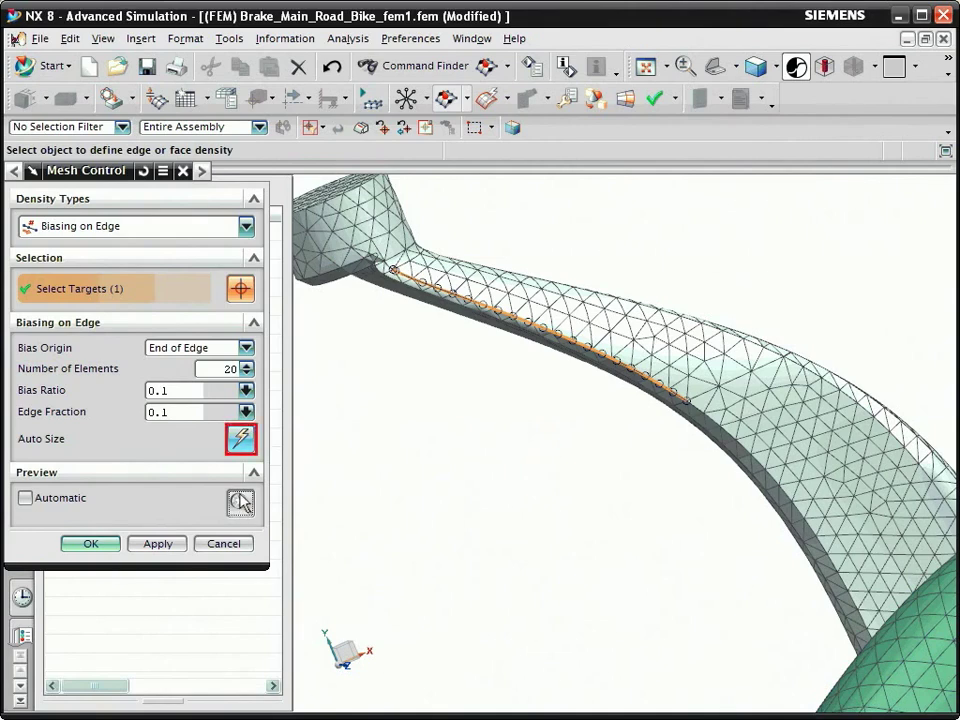
# Auto-size the biased edge to 9 elements, accept it, and remesh to 12335 nodes and 6599 elements
pyautogui.click(241, 440)
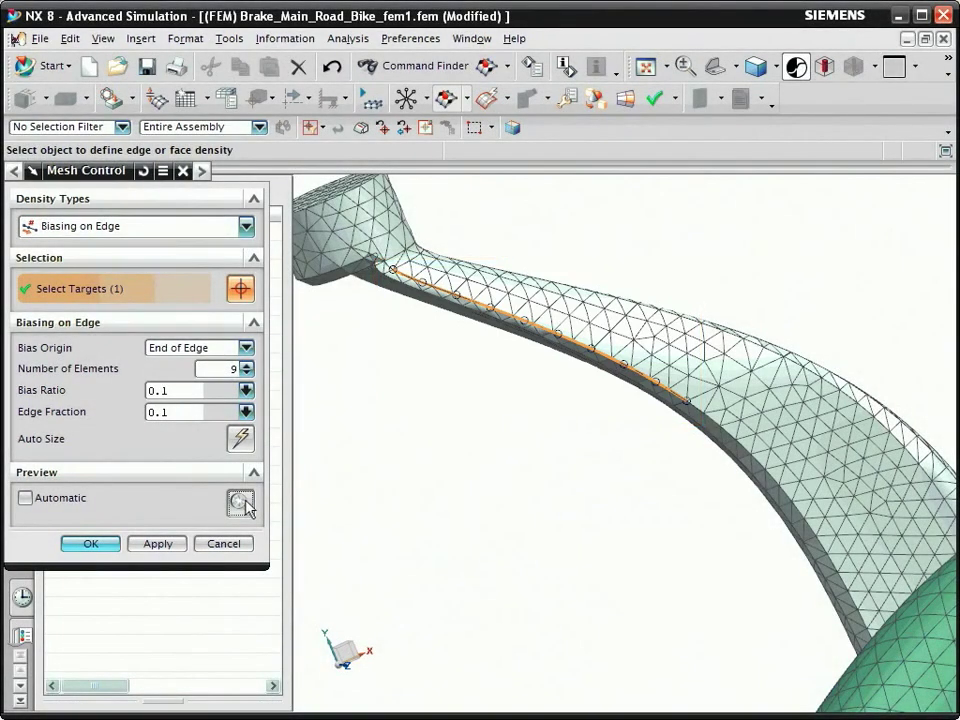
pyautogui.click(102, 545)
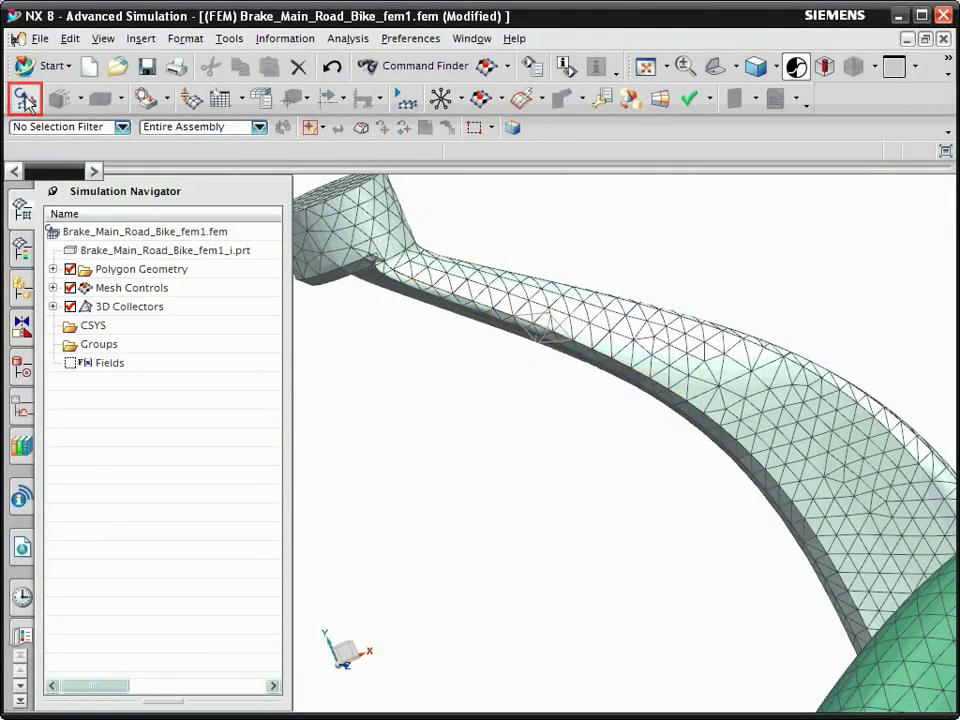
pyautogui.click(24, 97)
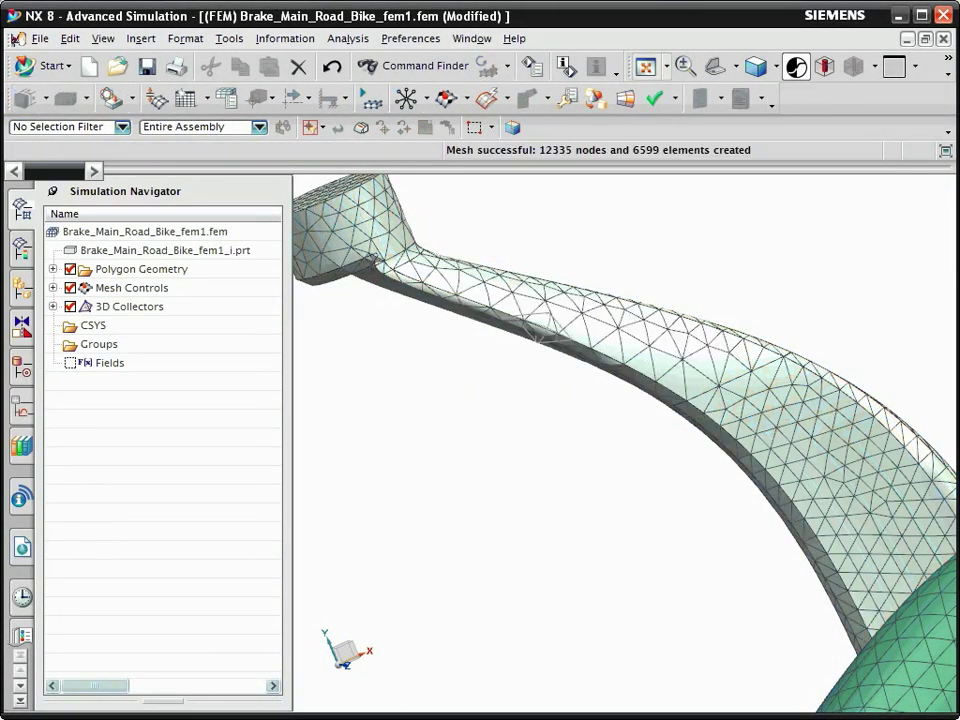